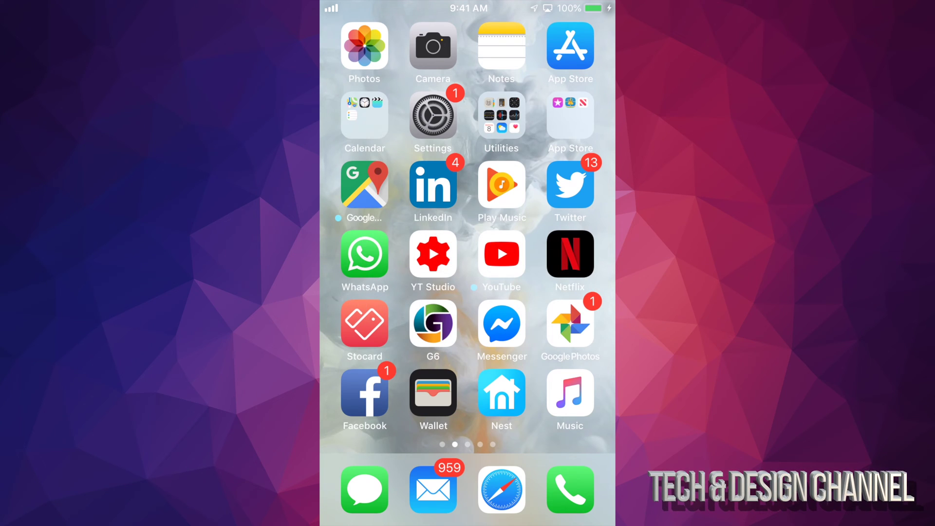
# Browse the App Store's Today stories, then open Settings > General scrolled down to Reset.
pyautogui.click(570, 45)
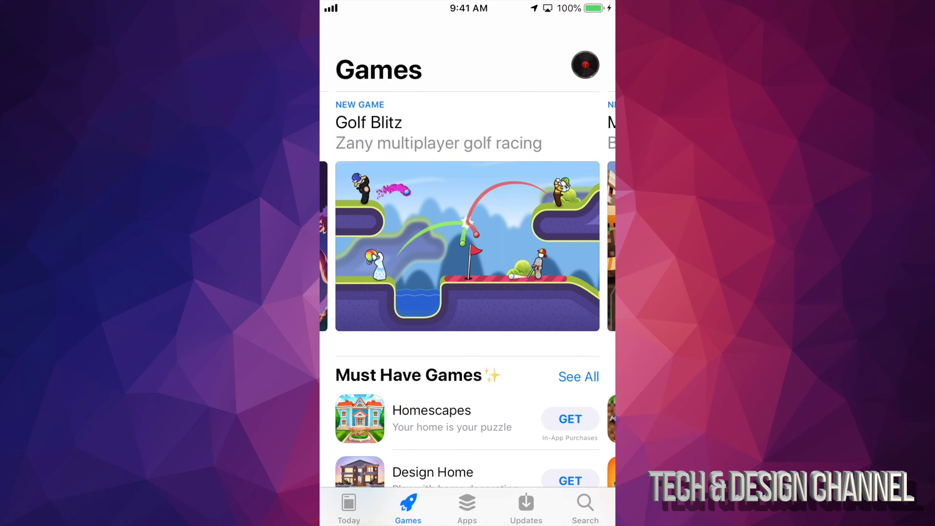
pyautogui.click(348, 509)
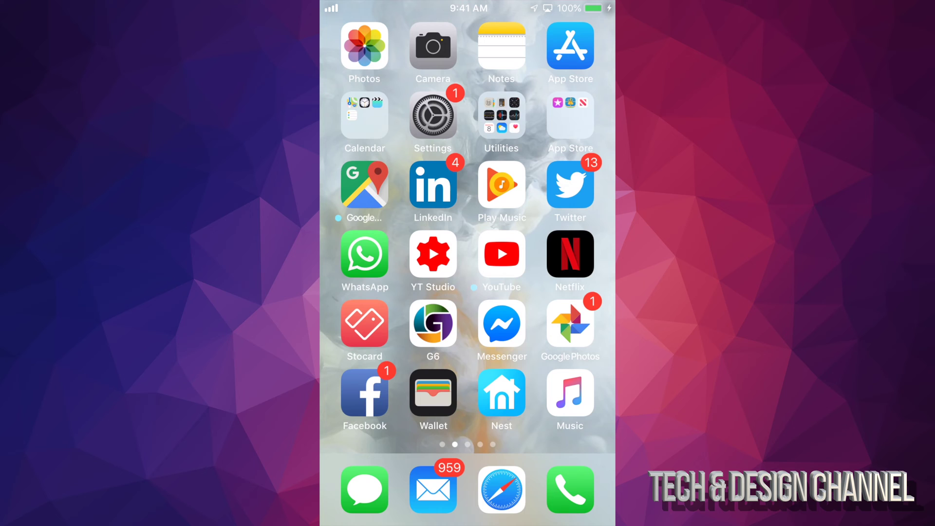
pyautogui.click(433, 115)
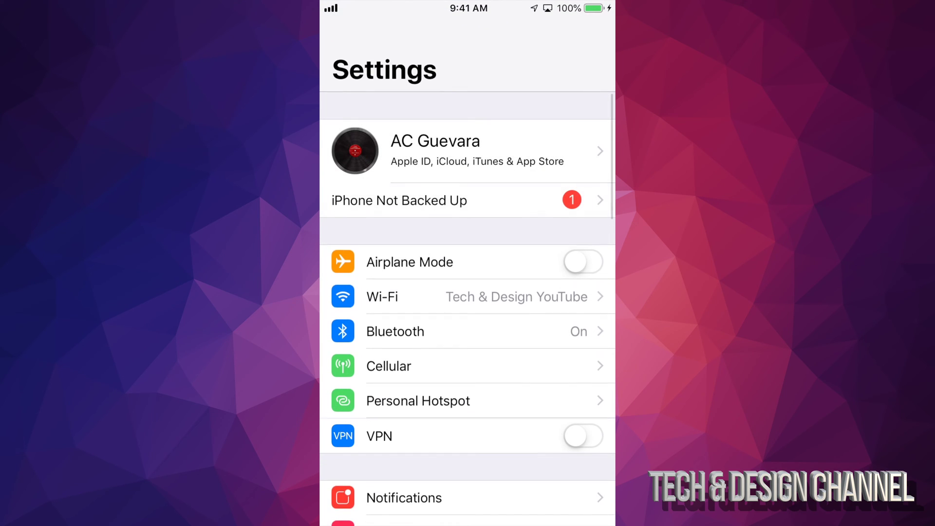
pyautogui.scroll(-8, 468, 292)
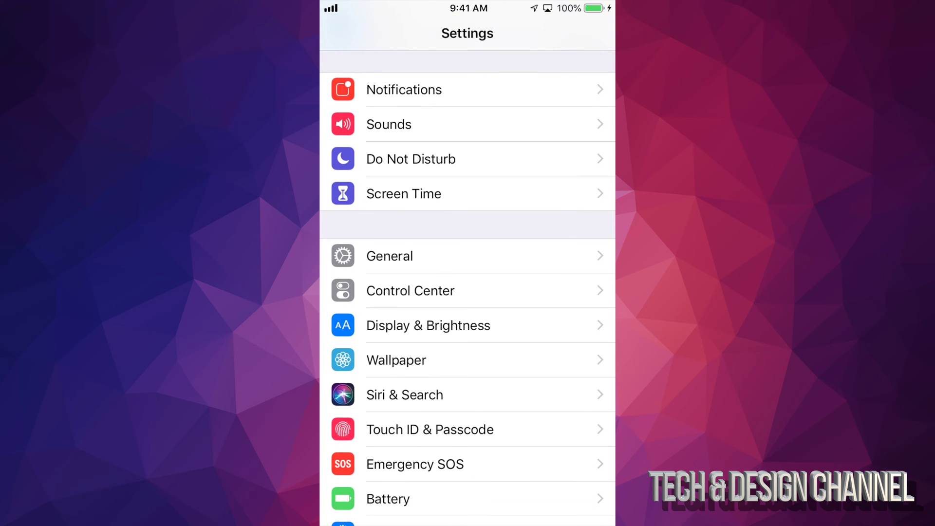
pyautogui.click(404, 256)
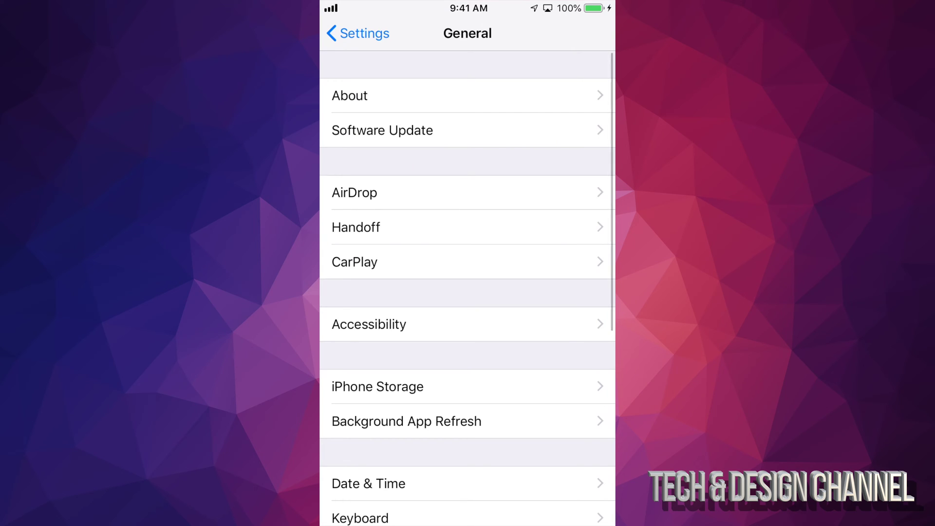
pyautogui.scroll(-3, 468, 292)
pyautogui.scroll(-4, 468, 292)
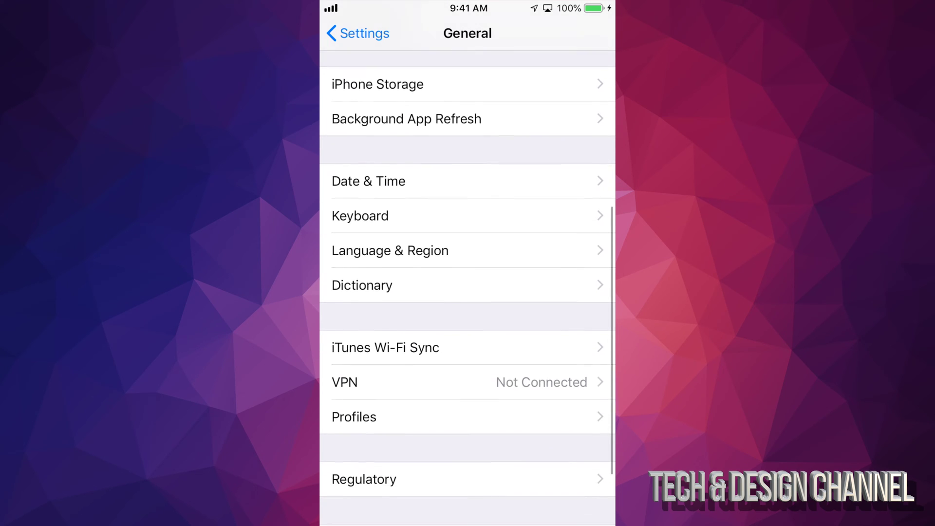
pyautogui.scroll(-2, 467, 292)
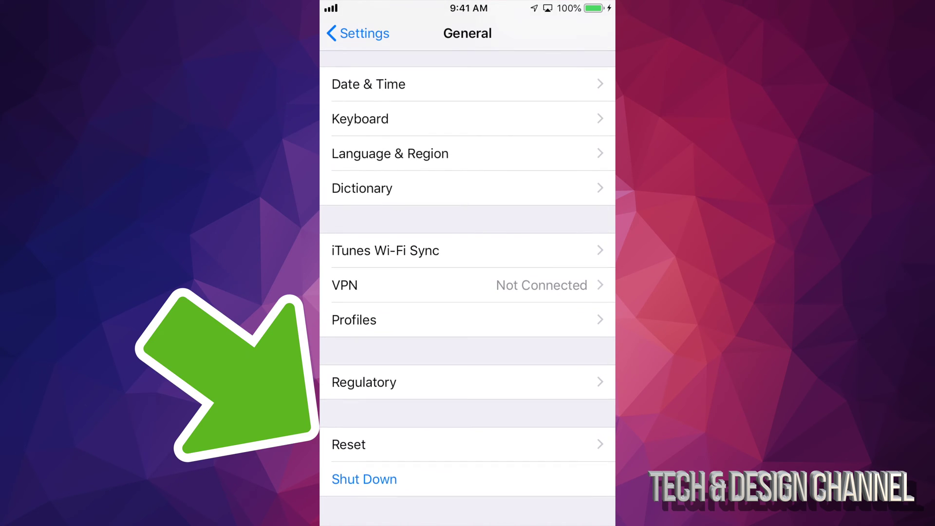
# Open the Reset page to show options like Erase All Content and Settings.
pyautogui.click(371, 443)
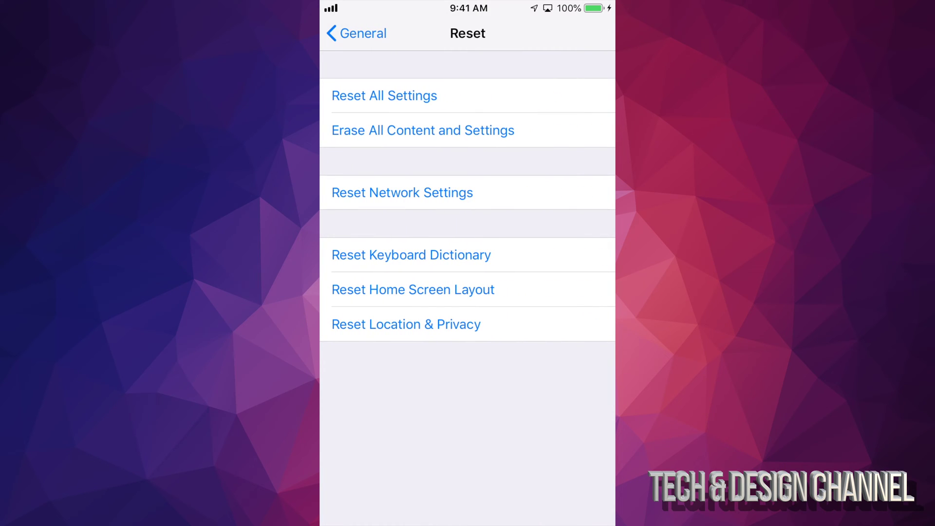